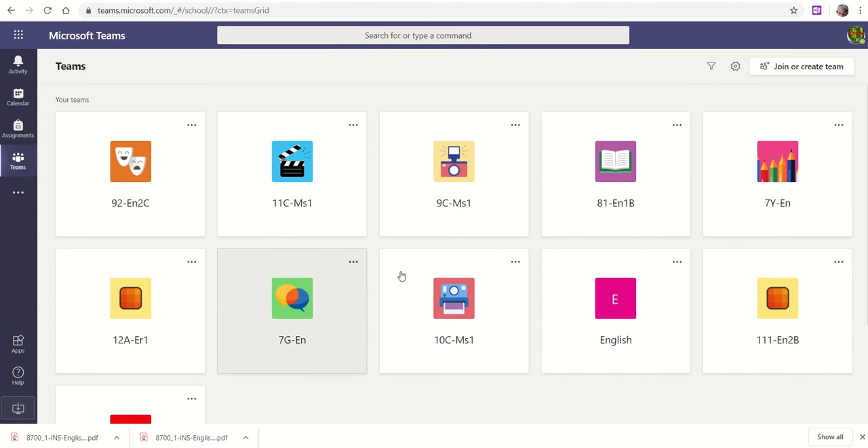
Step: Open the assignments of the 10C-Ms1 team, check its drafts, and start a new assignment
{"action": "left_click", "coordinate": [468, 328]}
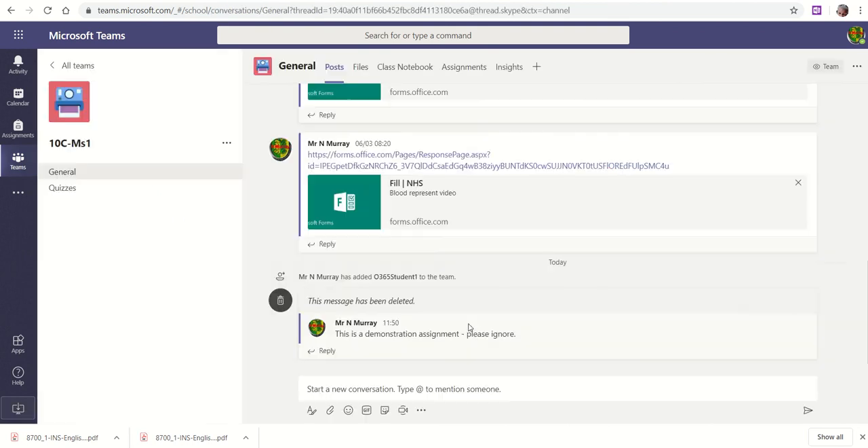
{"action": "left_click", "coordinate": [465, 73]}
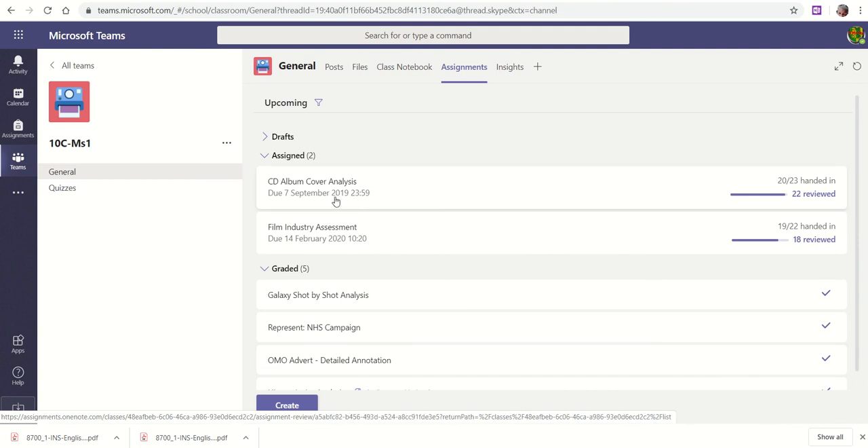
{"action": "left_click", "coordinate": [265, 138]}
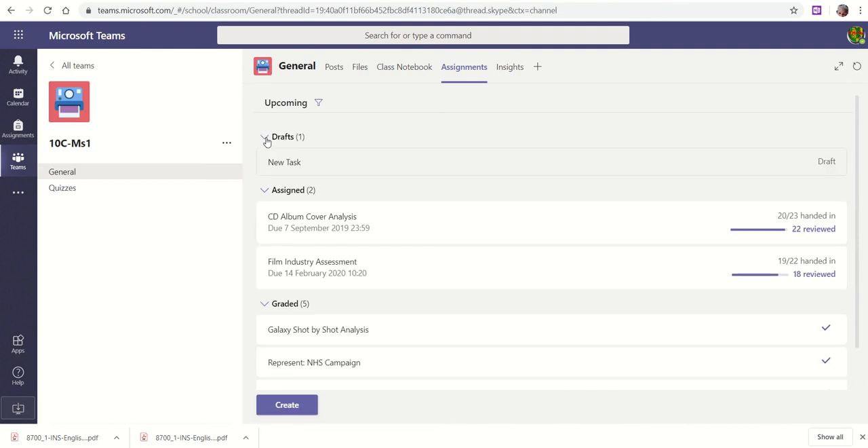
{"action": "left_click", "coordinate": [266, 139]}
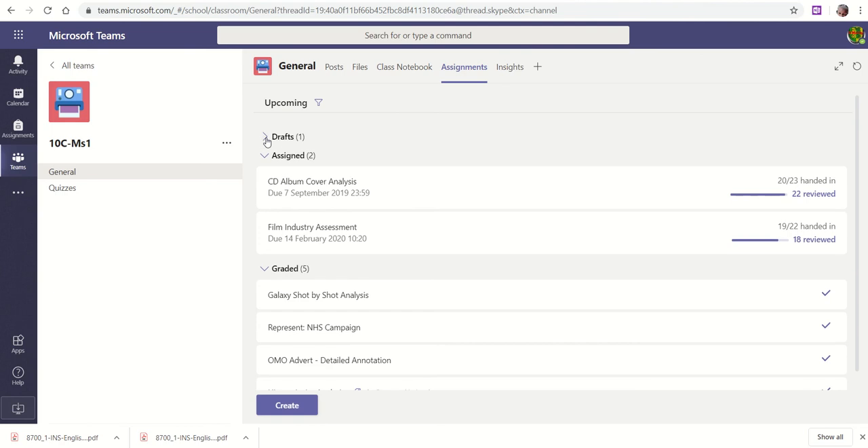
{"action": "left_click", "coordinate": [305, 406]}
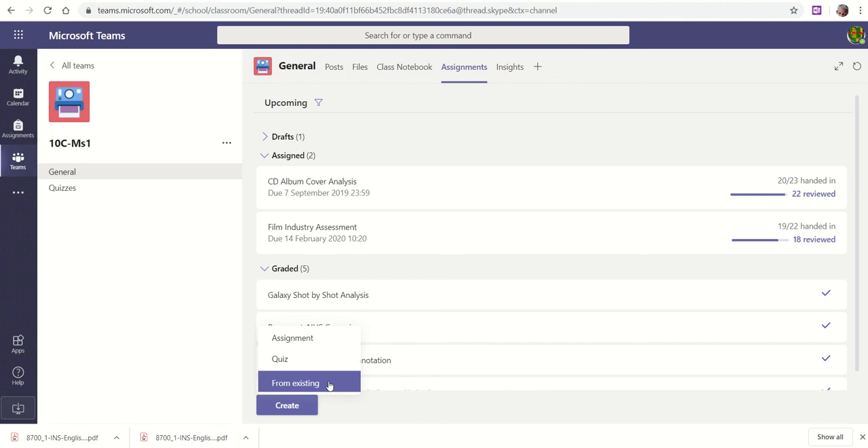
{"action": "left_click", "coordinate": [319, 337]}
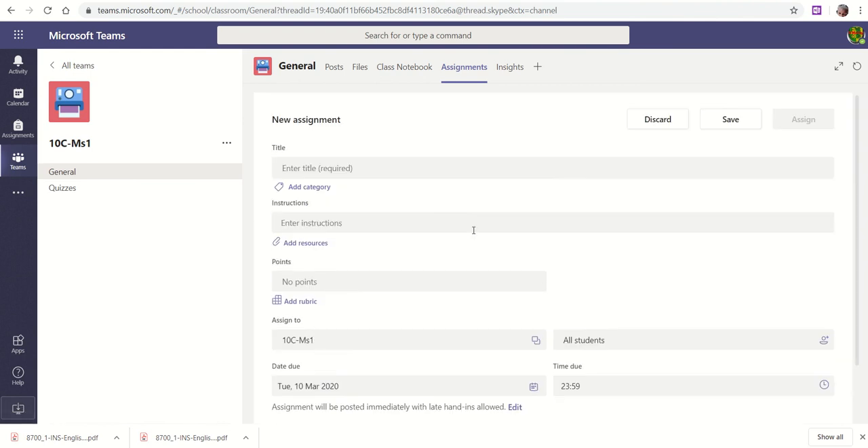
Step: Title the new assignment "New Task" and enter "Sentences" as its instructions
{"action": "left_click", "coordinate": [362, 172]}
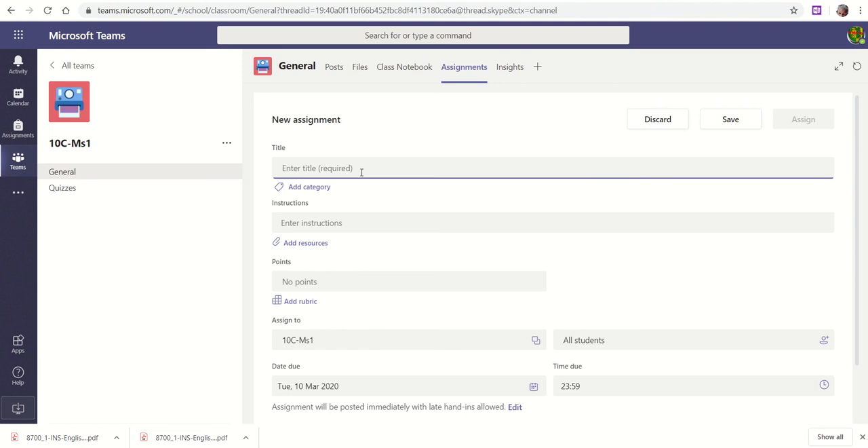
{"action": "type", "text": "New Task"}
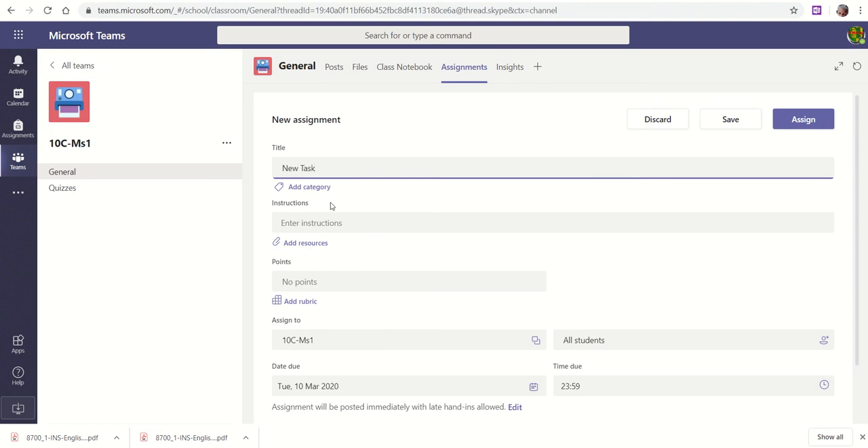
{"action": "left_click", "coordinate": [320, 223]}
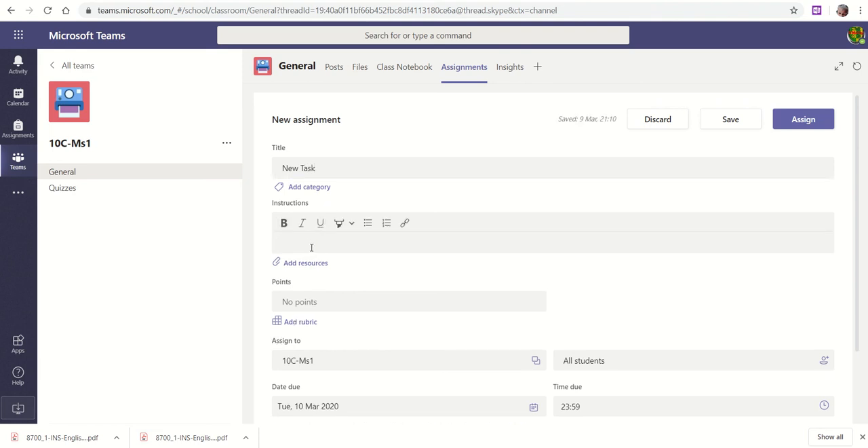
{"action": "type", "text": "Sentences"}
{"action": "left_click_drag", "start_coordinate": [326, 243], "coordinate": [275, 243]}
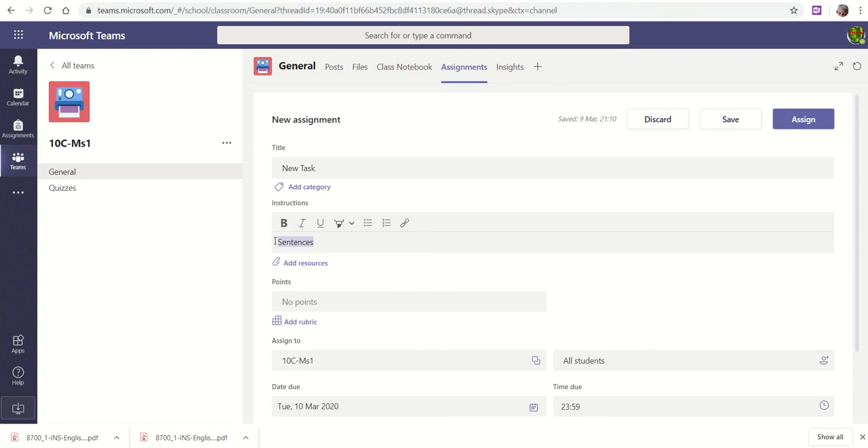
{"action": "left_click", "coordinate": [405, 224]}
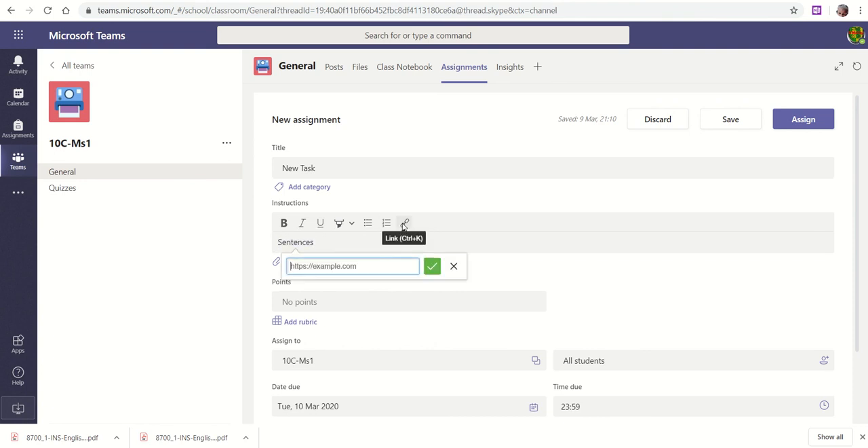
{"action": "left_click", "coordinate": [455, 271]}
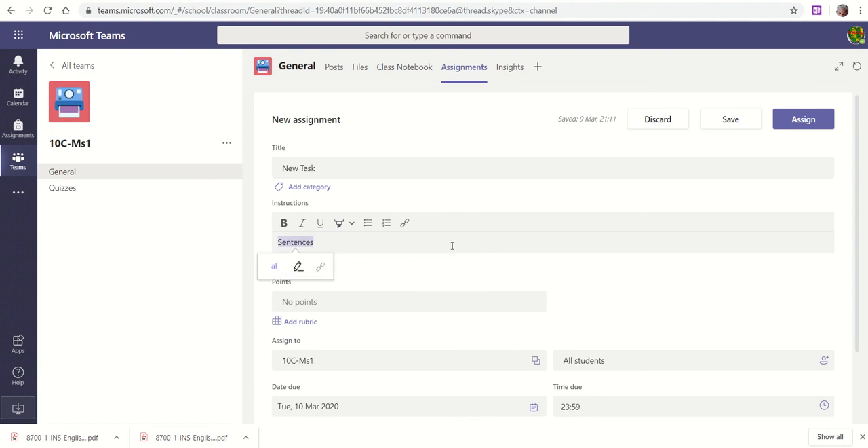
{"action": "left_click", "coordinate": [452, 245]}
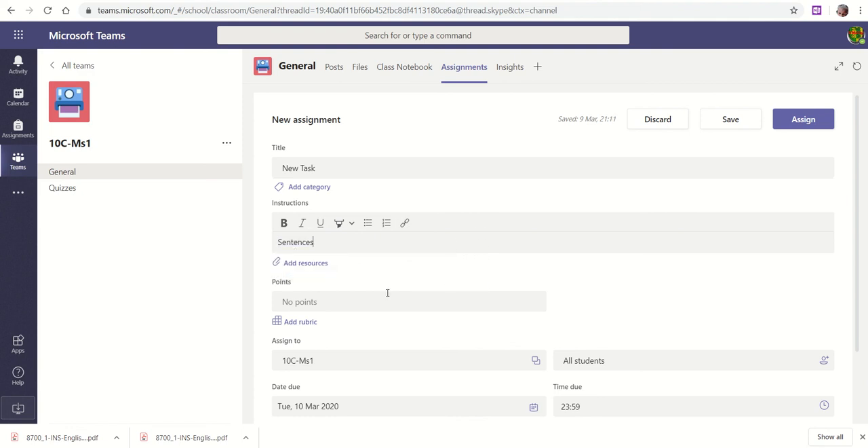
Step: Set the assignment's points to 20 and look through the students it can be assigned to, keeping all students
{"action": "left_click", "coordinate": [333, 302]}
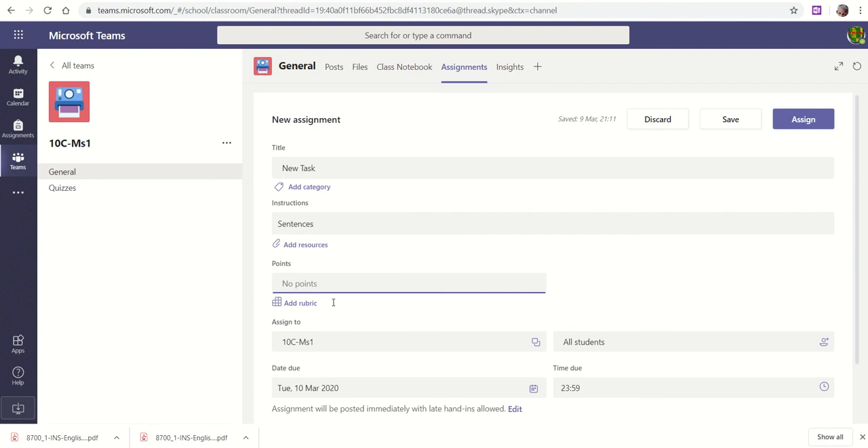
{"action": "type", "text": "20"}
{"action": "left_click", "coordinate": [706, 345]}
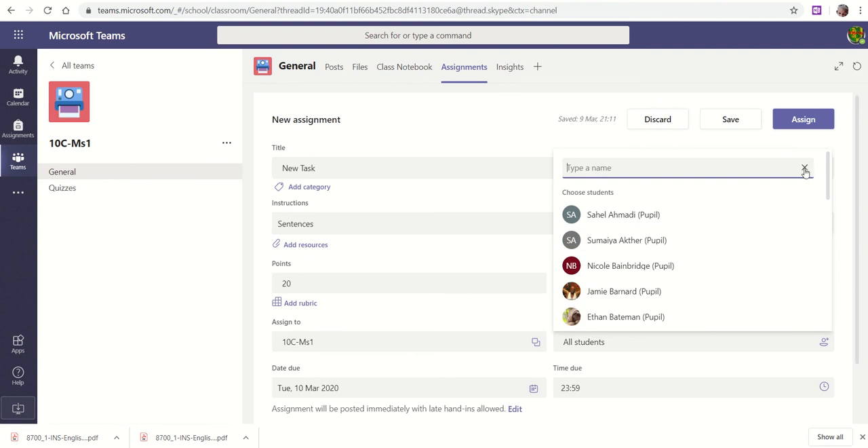
{"action": "left_click", "coordinate": [445, 209]}
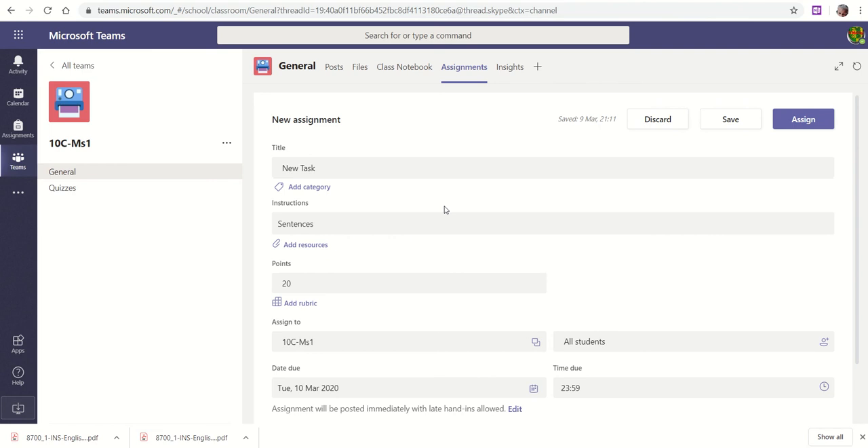
Step: Attach a new Word document named "Analysis" to the assignment as a resource
{"action": "left_click", "coordinate": [305, 245]}
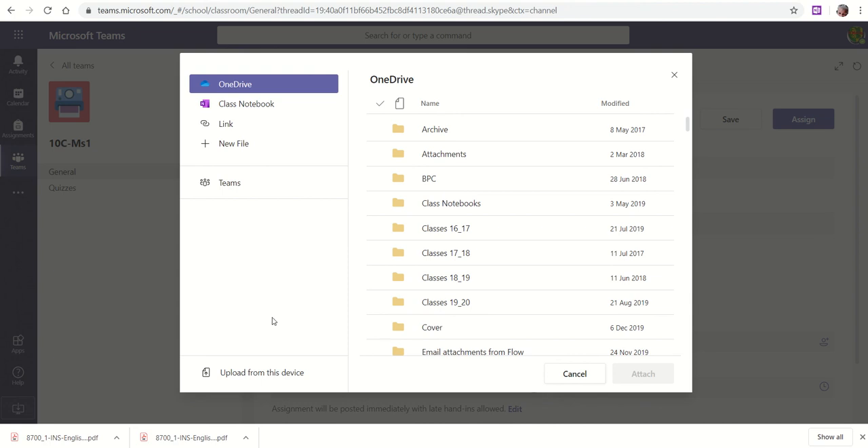
{"action": "left_click", "coordinate": [260, 377]}
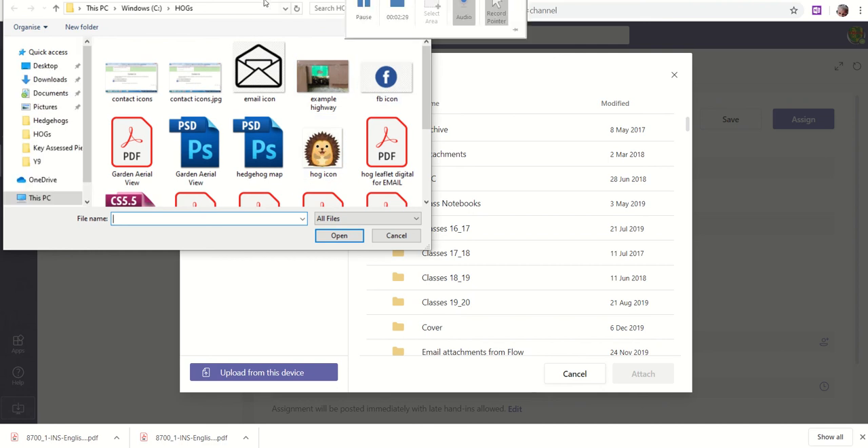
{"action": "left_click", "coordinate": [416, 0]}
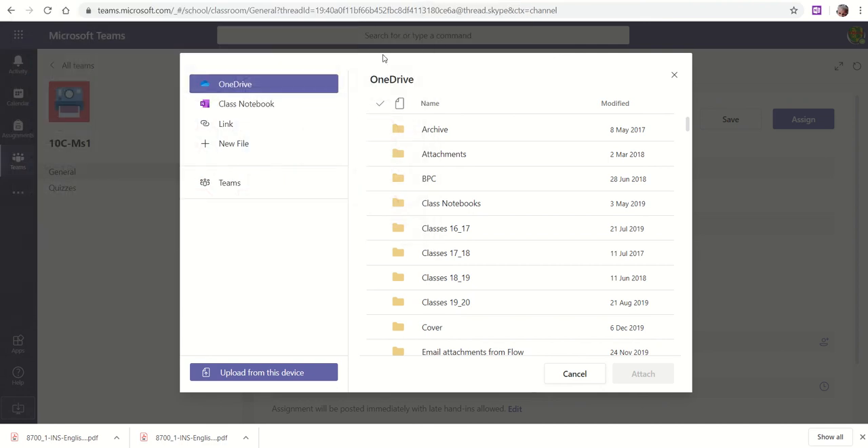
{"action": "left_click", "coordinate": [244, 145]}
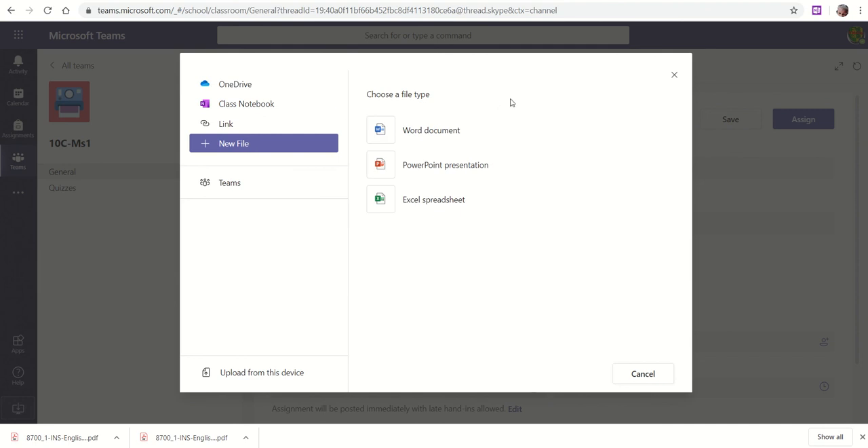
{"action": "left_click", "coordinate": [424, 138]}
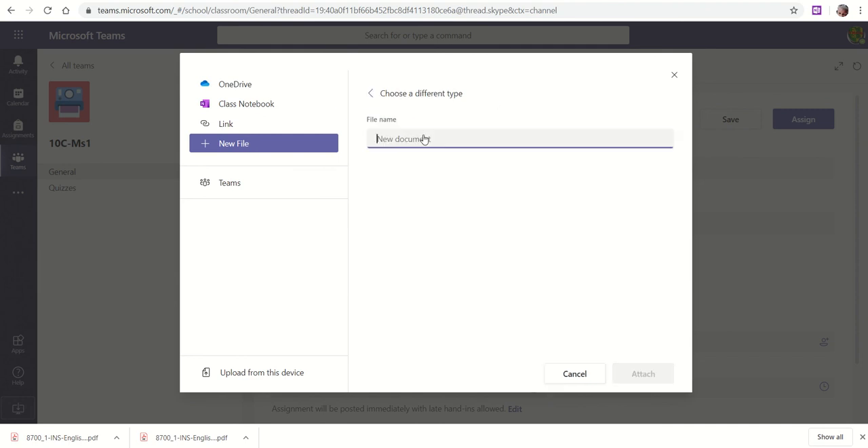
{"action": "type", "text": "Analaysis"}
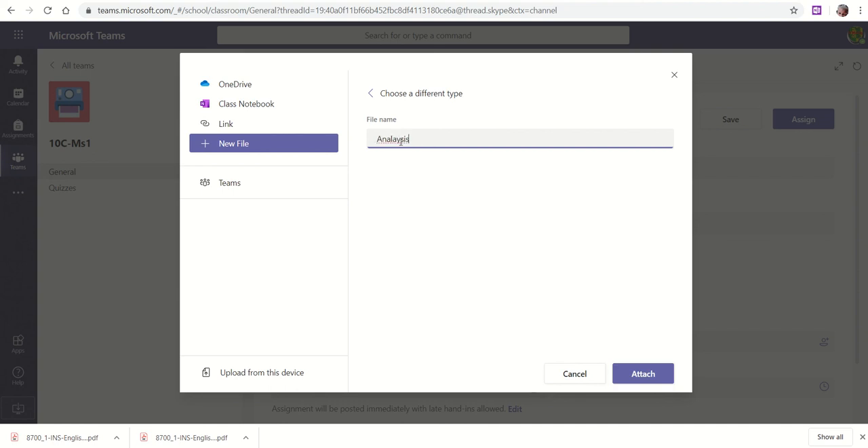
{"action": "left_click", "coordinate": [395, 139]}
{"action": "key", "text": "BackSpace"}
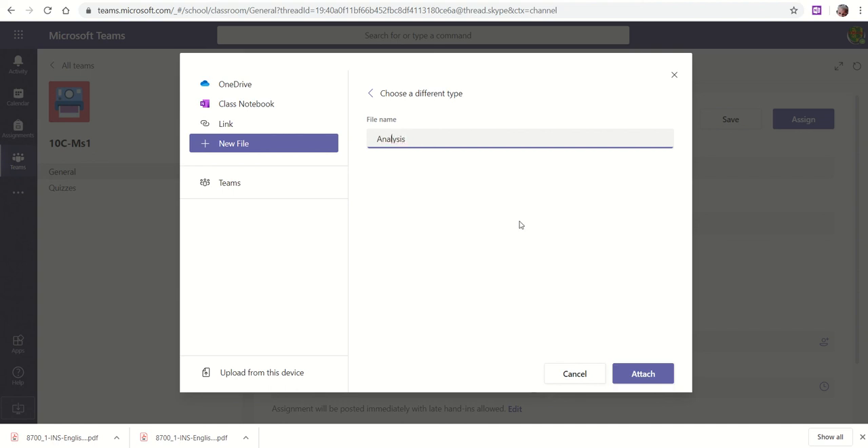
{"action": "left_click", "coordinate": [646, 377]}
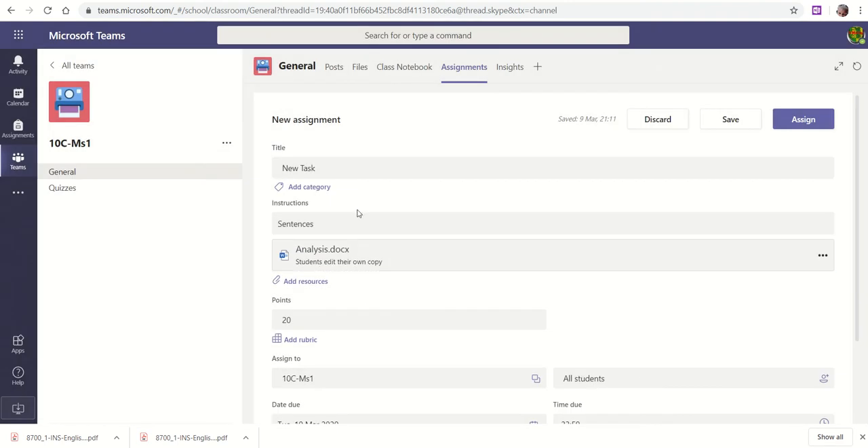
Step: Write "Please write your work below." in the attached Analysis.docx and close the document
{"action": "left_click", "coordinate": [327, 256]}
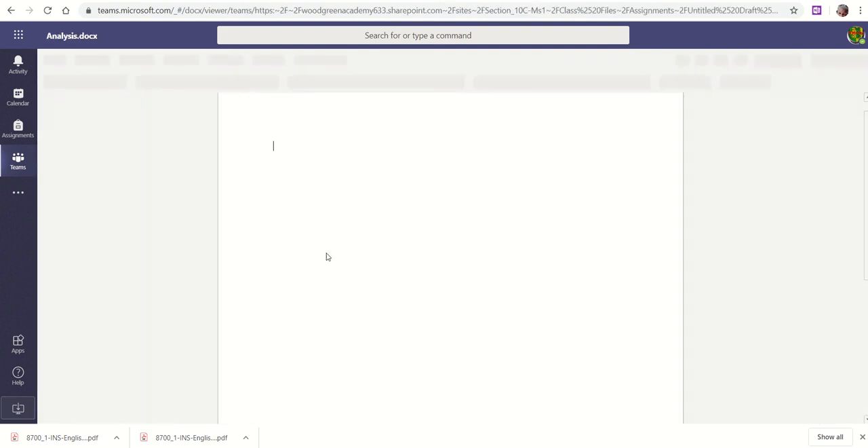
{"action": "type", "text": "Plea"}
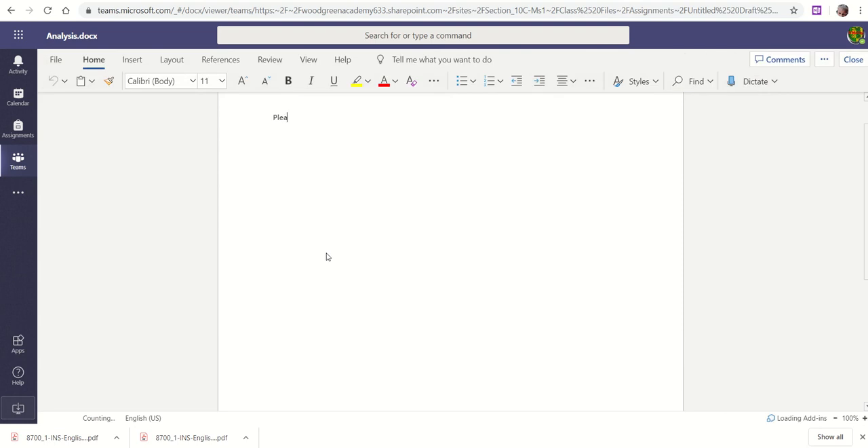
{"action": "type", "text": "se write your work below."}
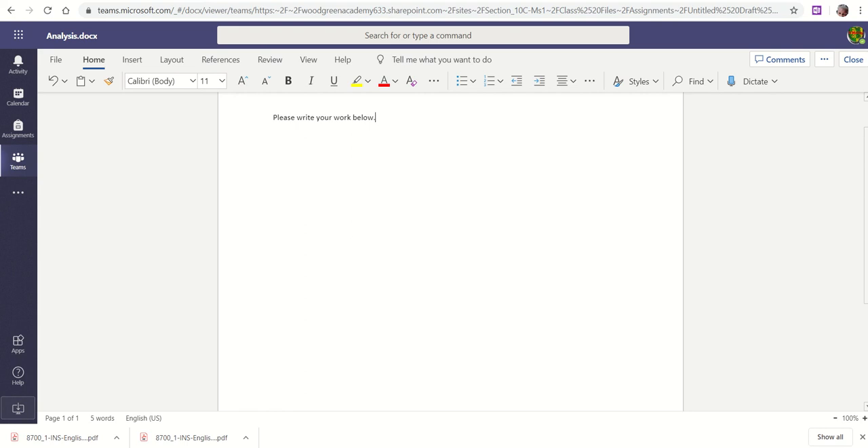
{"action": "left_click", "coordinate": [854, 60]}
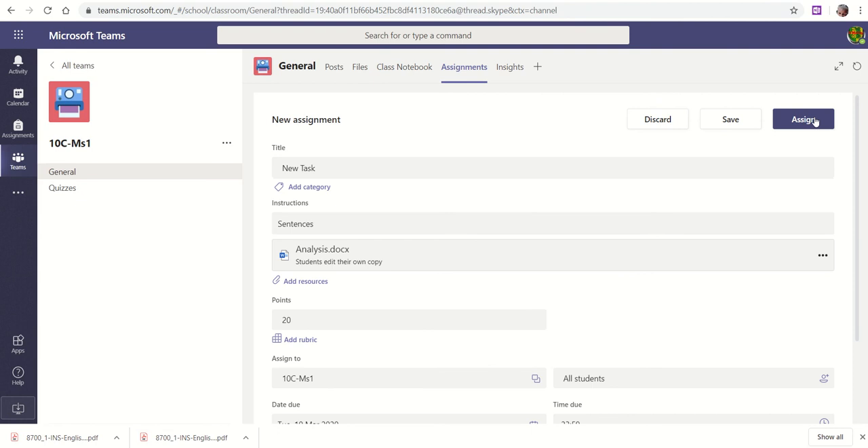
Step: Assign the completed New Task assignment to the 10C-Ms1 class
{"action": "left_click", "coordinate": [818, 122]}
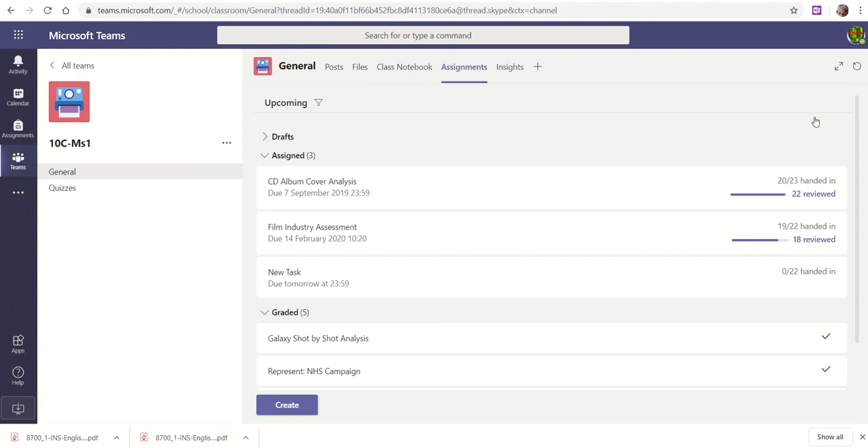
{"action": "mouse_move", "coordinate": [435, 1]}
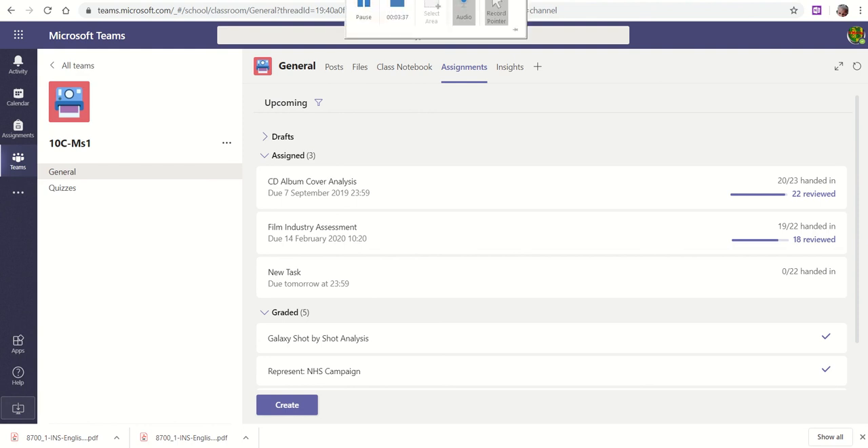